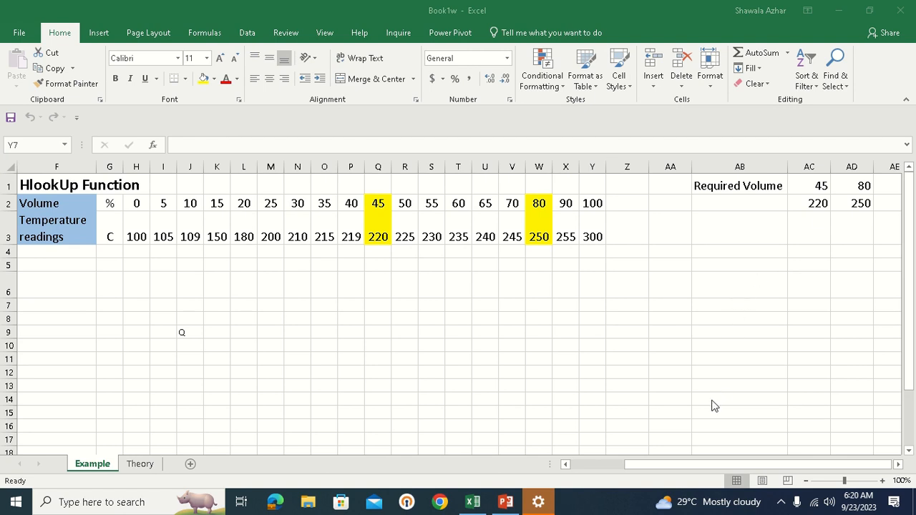
Look over the Volume % column of the vertical table
{"action": "left_click", "coordinate": [650, 465]}
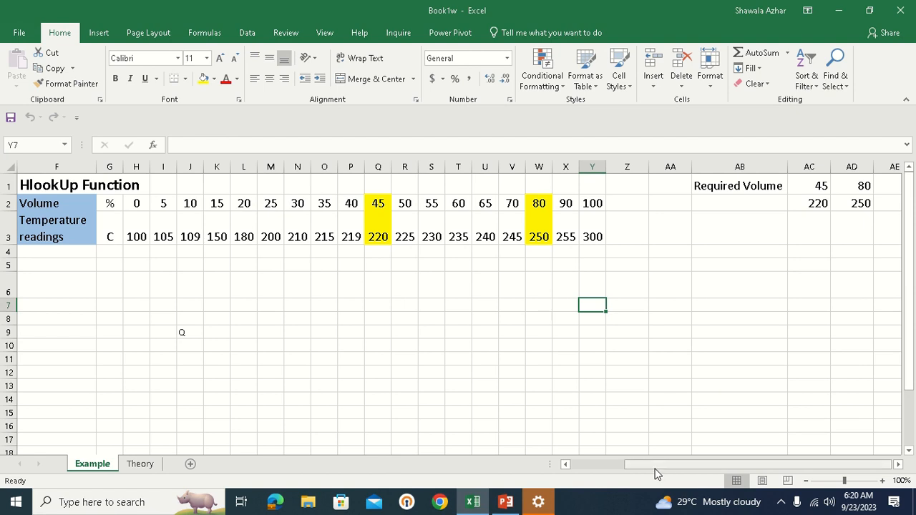
{"action": "mouse_move", "coordinate": [641, 465]}
{"action": "left_mouse_down"}
{"action": "mouse_move", "coordinate": [578, 466]}
{"action": "mouse_move", "coordinate": [629, 468]}
{"action": "left_mouse_up"}
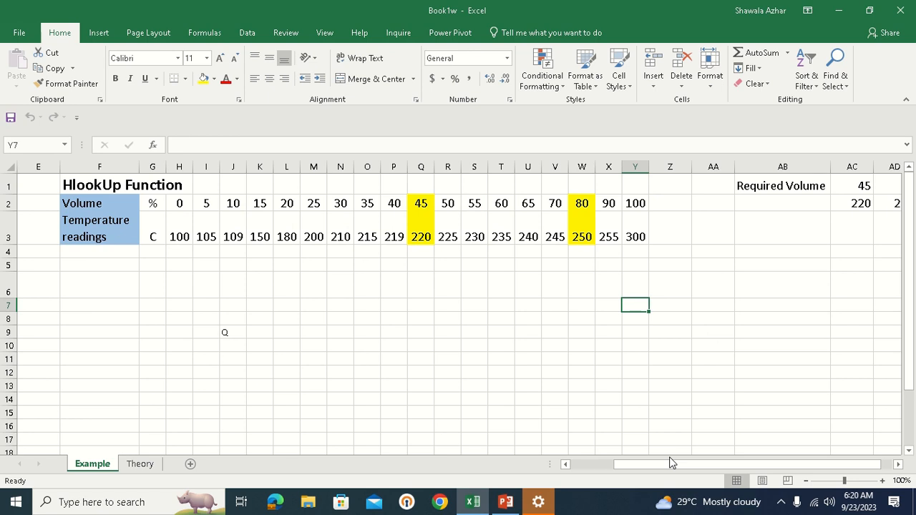
{"action": "left_click_drag", "start_coordinate": [671, 462], "coordinate": [608, 469]}
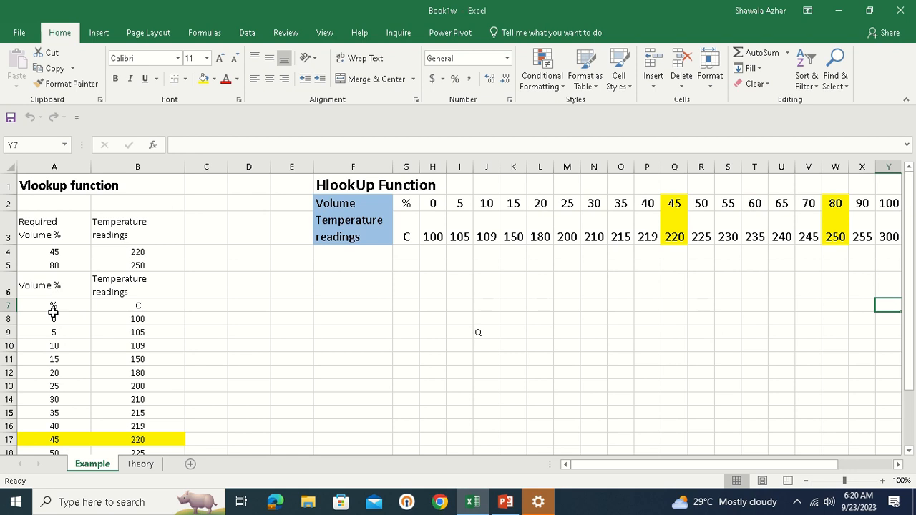
{"action": "left_click_drag", "start_coordinate": [57, 284], "coordinate": [43, 426]}
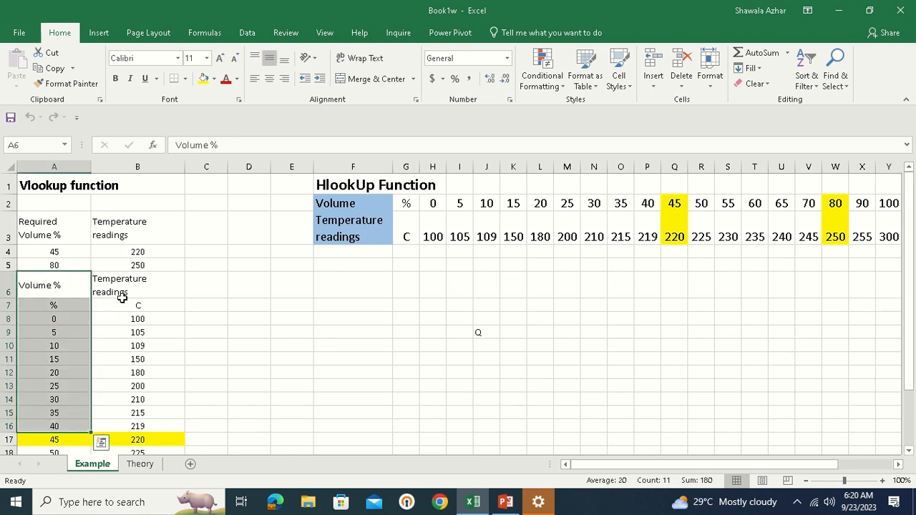
{"action": "left_click_drag", "start_coordinate": [142, 288], "coordinate": [140, 361]}
{"action": "scroll", "coordinate": [142, 357], "scroll_direction": "down", "scroll_amount": 1}
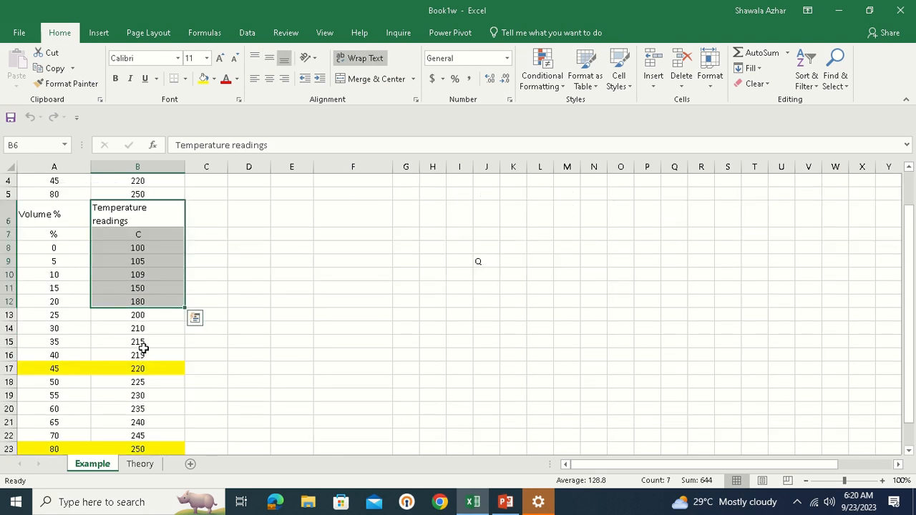
{"action": "left_click", "coordinate": [401, 274]}
{"action": "left_click_drag", "start_coordinate": [59, 211], "coordinate": [57, 415]}
{"action": "scroll", "coordinate": [57, 413], "scroll_direction": "up", "scroll_amount": 2}
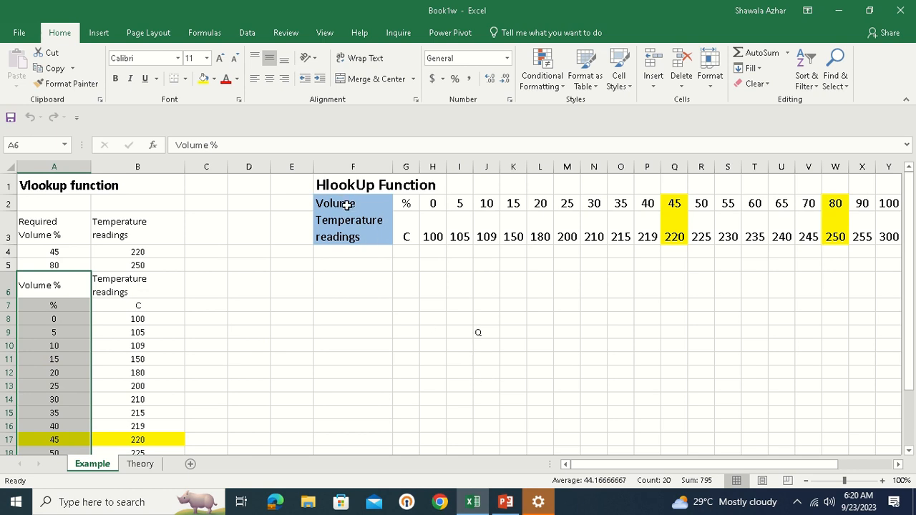
Highlight the Volume row and the Temperature readings row of the horizontal table
{"action": "left_click_drag", "start_coordinate": [346, 204], "coordinate": [784, 203]}
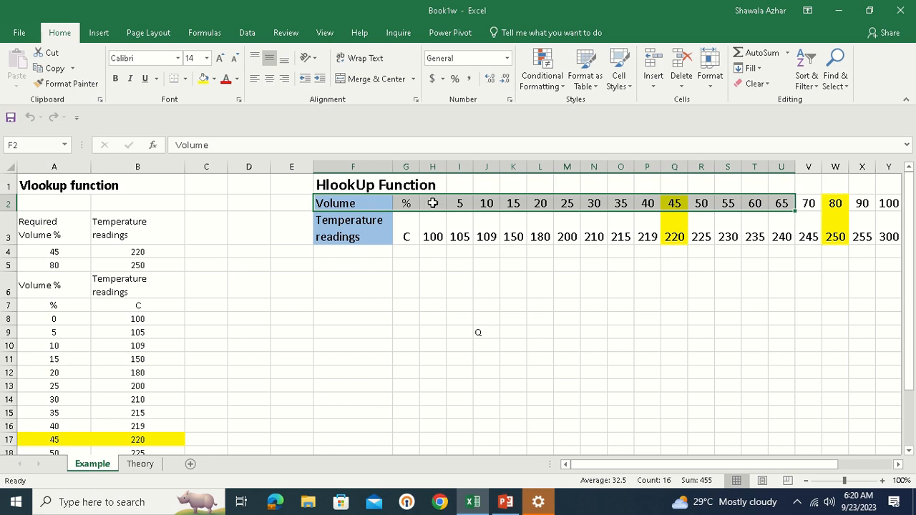
{"action": "left_click", "coordinate": [433, 203]}
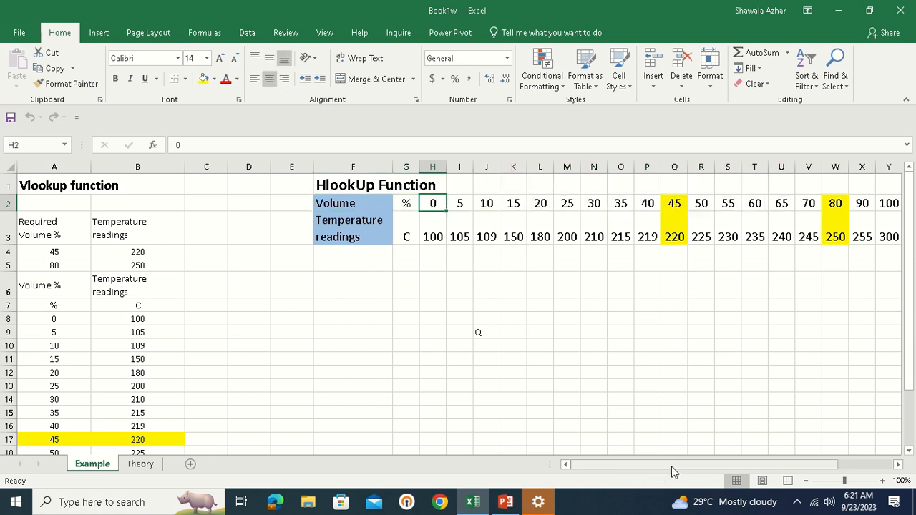
{"action": "mouse_move", "coordinate": [673, 467]}
{"action": "left_mouse_down"}
{"action": "mouse_move", "coordinate": [703, 462]}
{"action": "mouse_move", "coordinate": [689, 462]}
{"action": "left_mouse_up"}
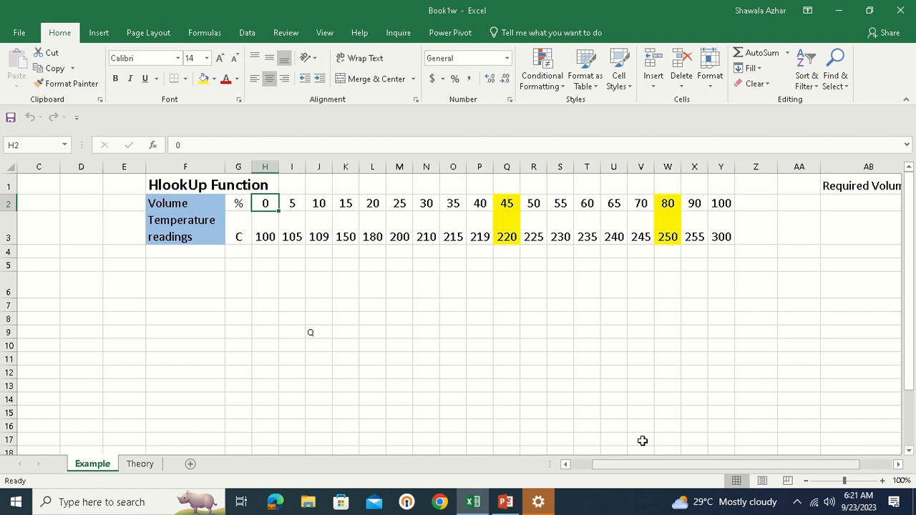
{"action": "left_click", "coordinate": [217, 236]}
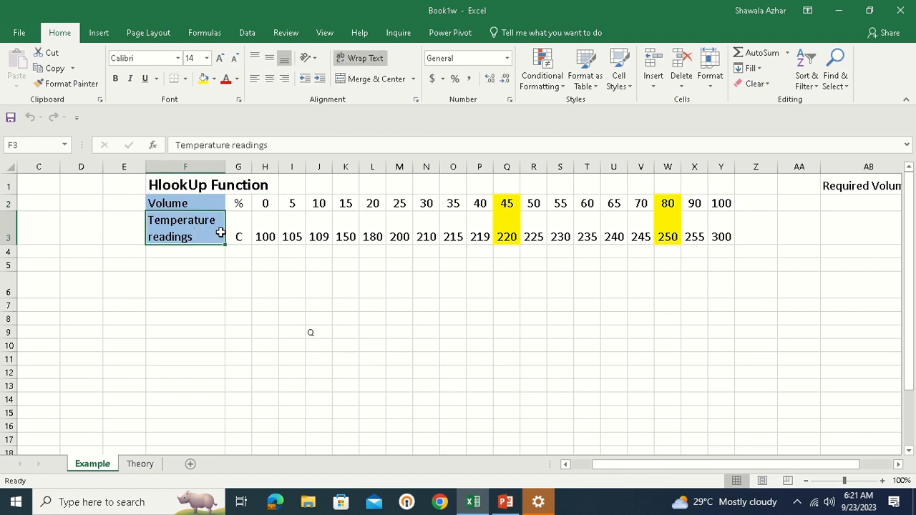
{"action": "left_click_drag", "start_coordinate": [219, 232], "coordinate": [711, 232]}
{"action": "left_click_drag", "start_coordinate": [638, 464], "coordinate": [609, 476]}
Compare the vertical table's temperature readings with the horizontal lookup table F2:Y3
{"action": "scroll", "coordinate": [219, 367], "scroll_direction": "down", "scroll_amount": 2}
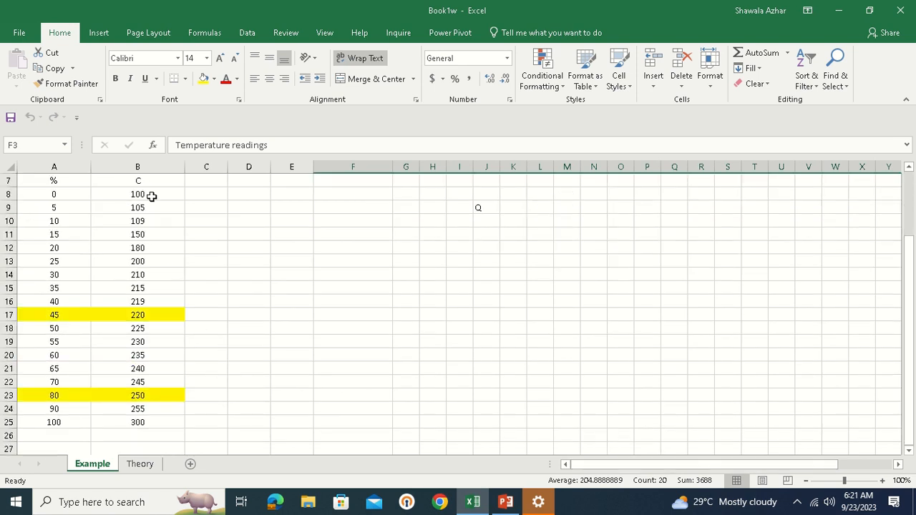
{"action": "left_click_drag", "start_coordinate": [151, 196], "coordinate": [153, 415]}
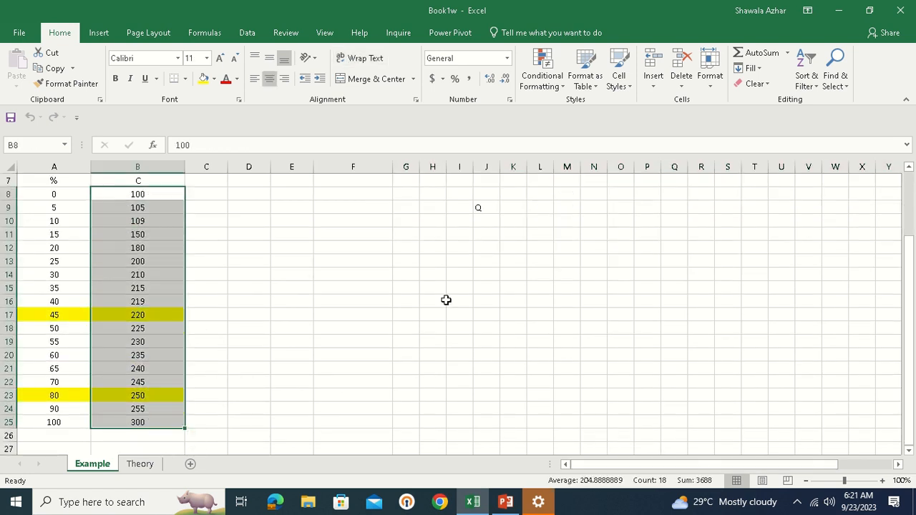
{"action": "scroll", "coordinate": [446, 300], "scroll_direction": "up", "scroll_amount": 2}
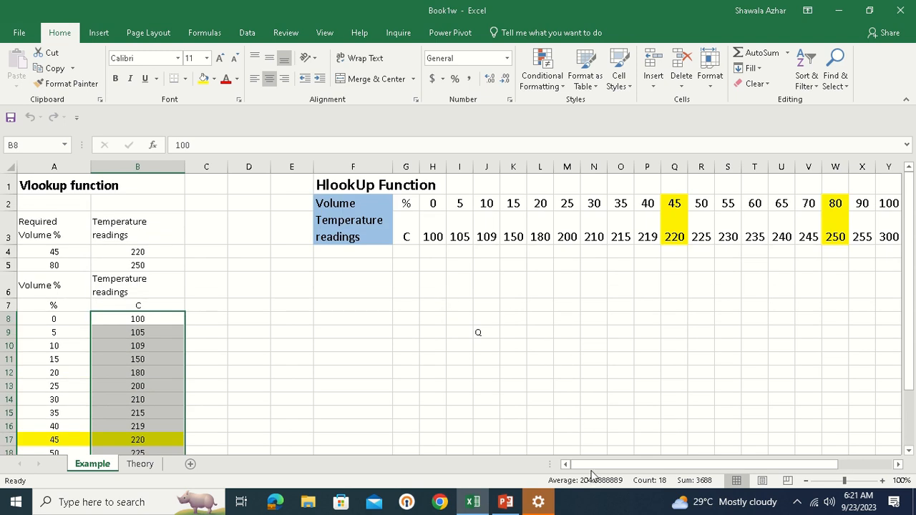
{"action": "left_click_drag", "start_coordinate": [591, 467], "coordinate": [618, 463]}
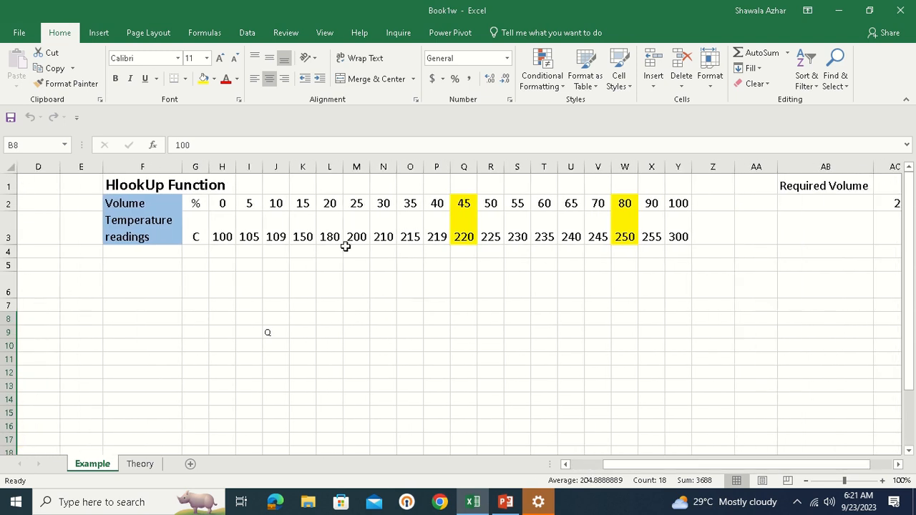
{"action": "left_click_drag", "start_coordinate": [167, 201], "coordinate": [673, 226]}
{"action": "left_click", "coordinate": [708, 203]}
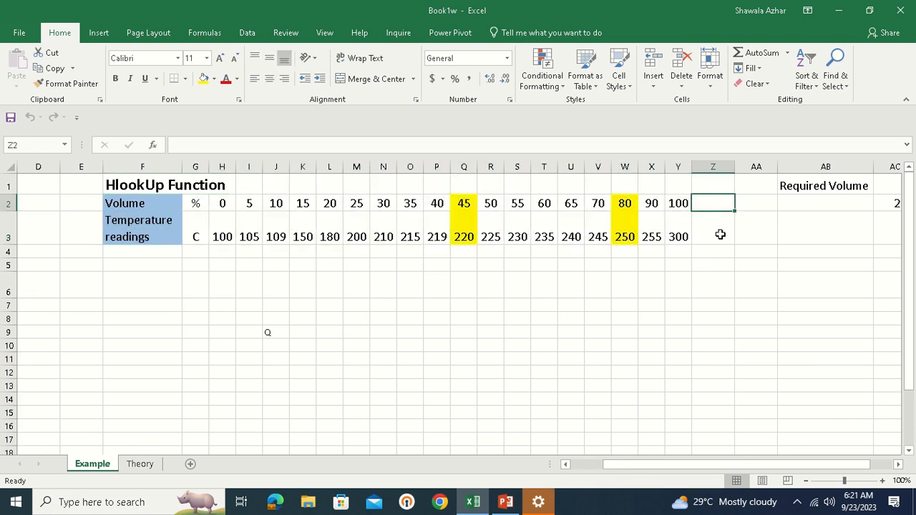
{"action": "left_click", "coordinate": [718, 234]}
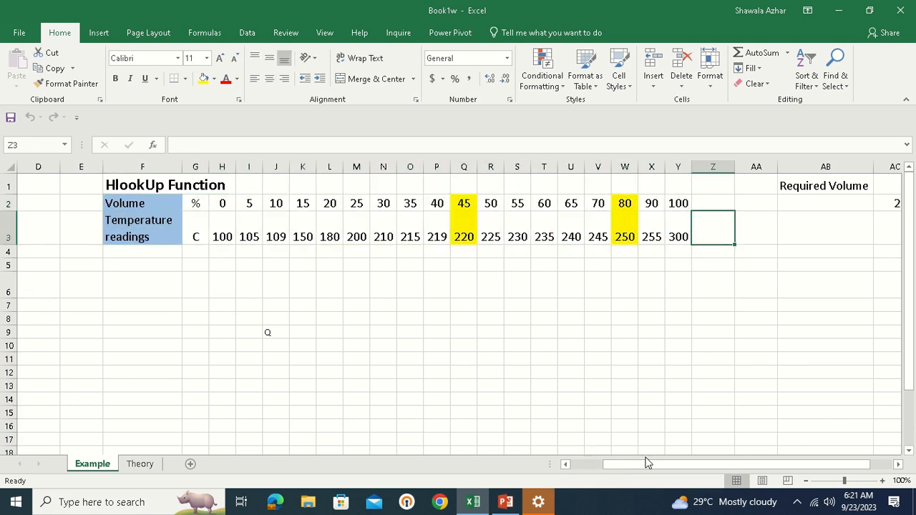
{"action": "left_click_drag", "start_coordinate": [653, 465], "coordinate": [691, 467]}
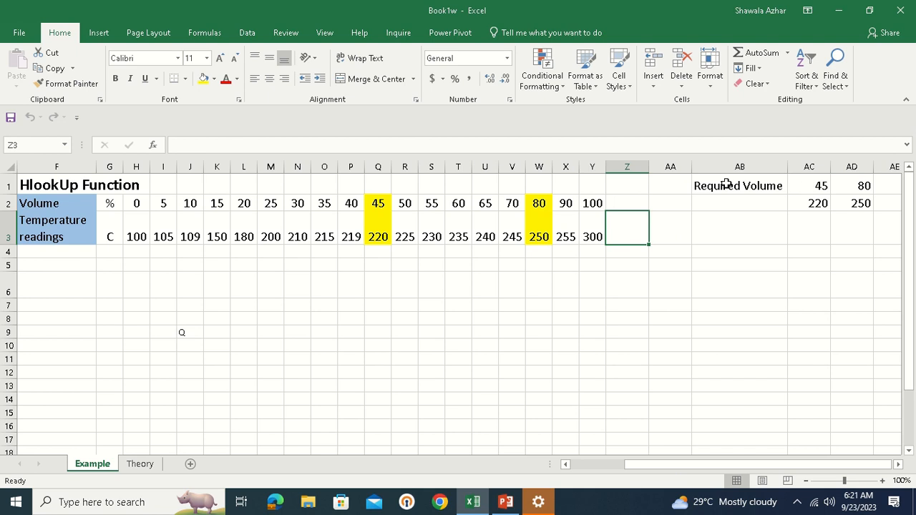
Highlight the Required Volume values 45 and 80
{"action": "left_click", "coordinate": [777, 185]}
{"action": "left_click", "coordinate": [821, 186]}
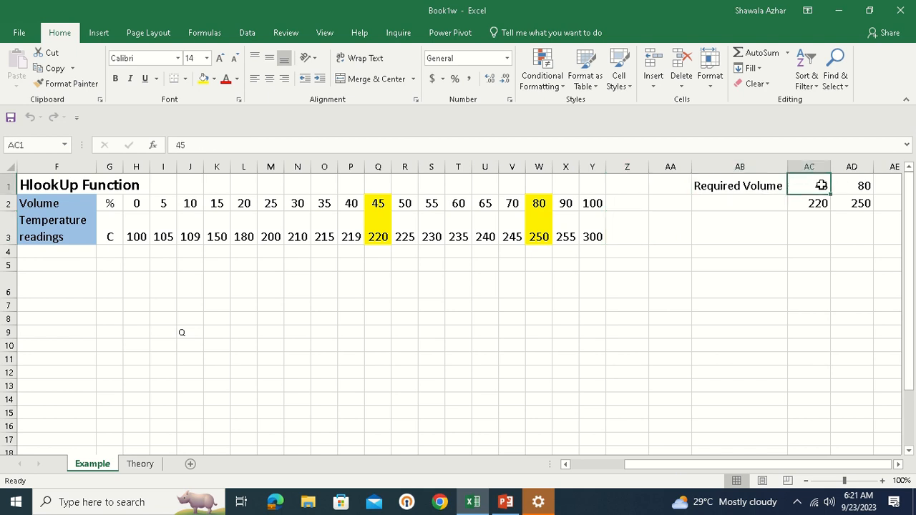
{"action": "left_click", "coordinate": [862, 186]}
{"action": "left_click_drag", "start_coordinate": [818, 185], "coordinate": [858, 185]}
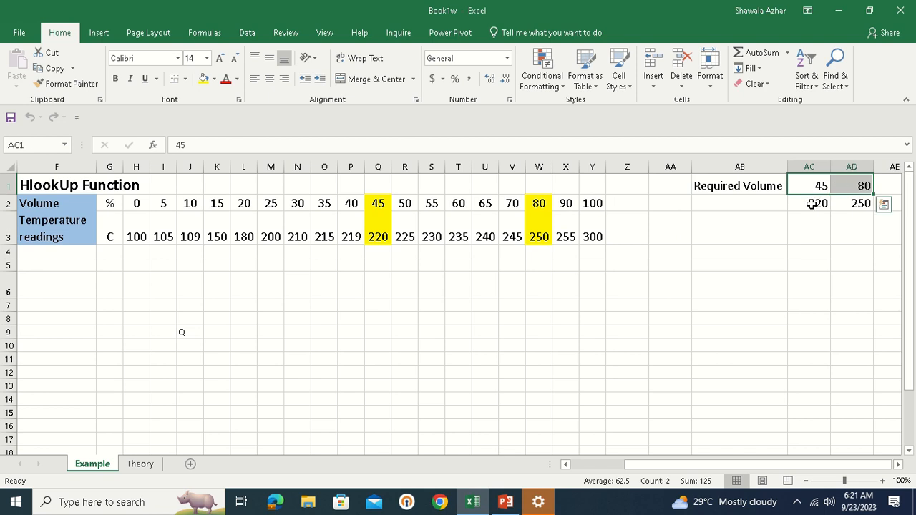
Check results 220 and 250, then edit AC2's =HLOOKUP(45,F2:Y3,2,FALSE) formula
{"action": "left_click", "coordinate": [811, 204]}
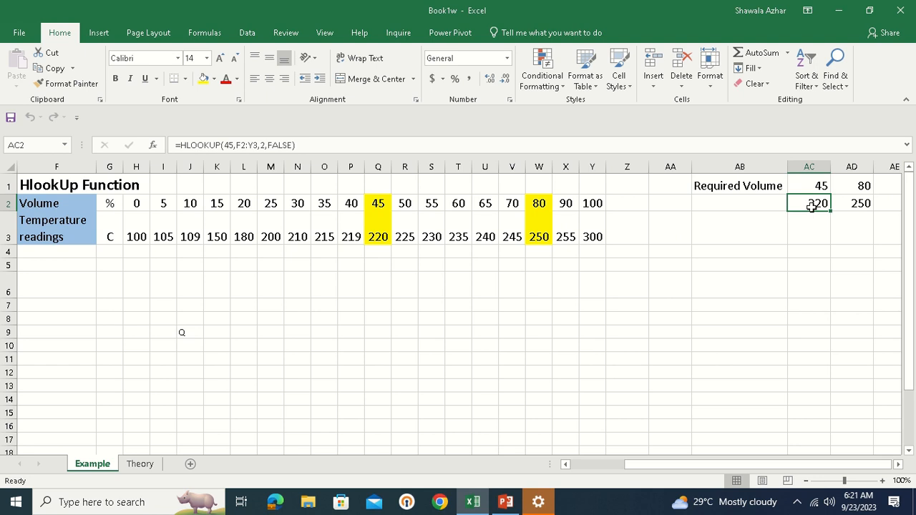
{"action": "left_click_drag", "start_coordinate": [828, 202], "coordinate": [849, 203]}
{"action": "left_click", "coordinate": [806, 204]}
{"action": "double_click", "coordinate": [806, 204]}
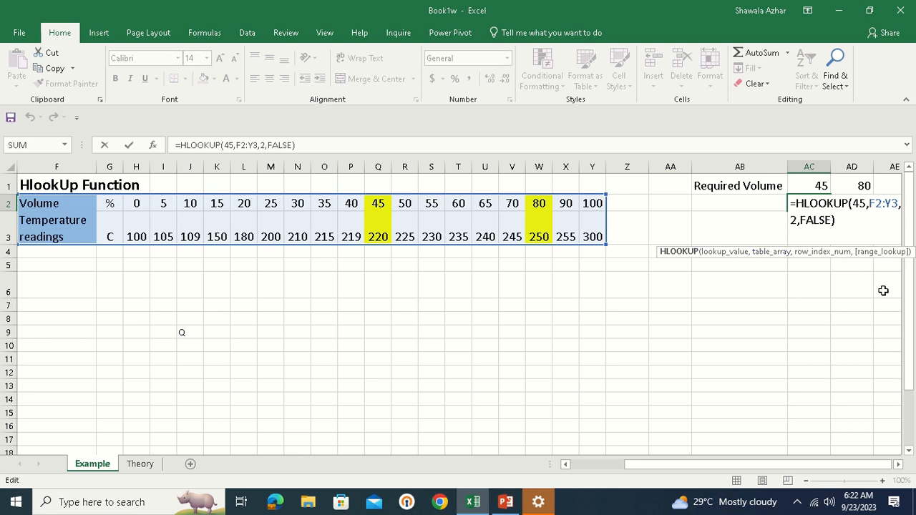
Start rewriting AC2 as =HLOOKUP(AC1, using the required-volume cell 45 as lookup value
{"action": "key", "text": "Return"}
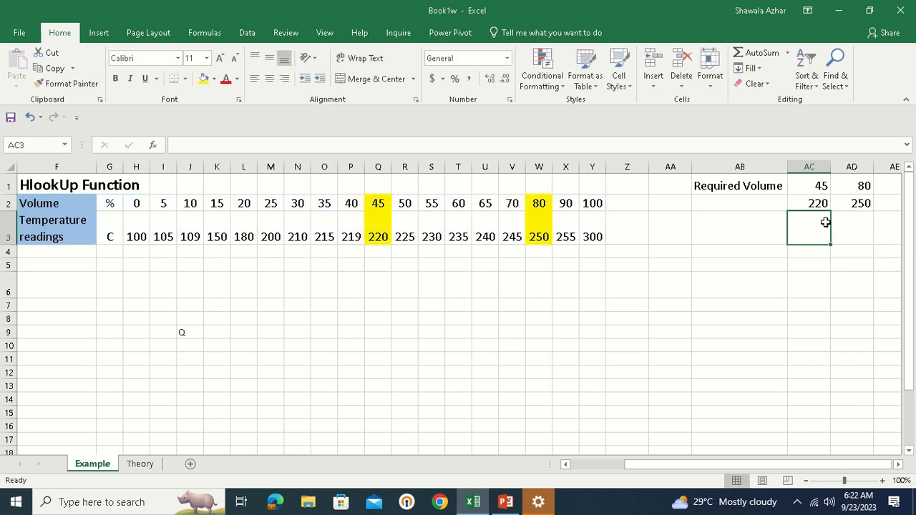
{"action": "left_click", "coordinate": [797, 199]}
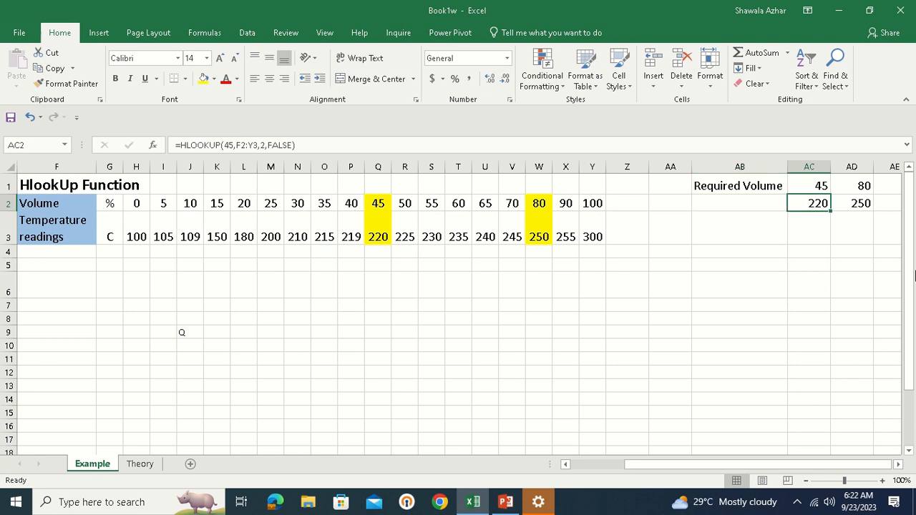
{"action": "type", "text": "="}
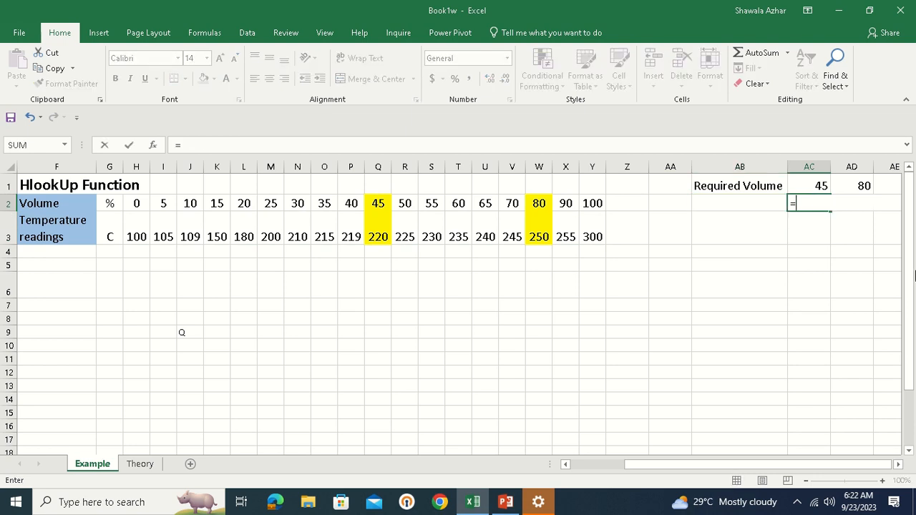
{"action": "type", "text": "h"}
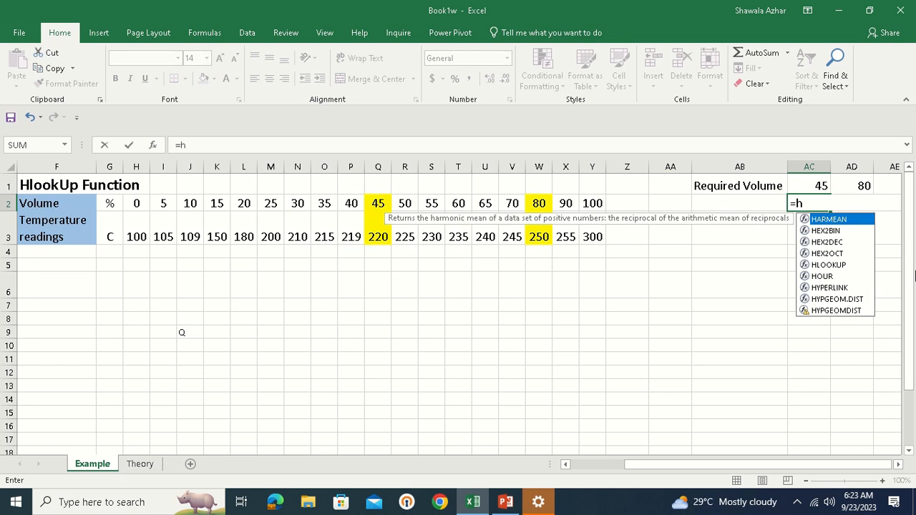
{"action": "type", "text": "loo"}
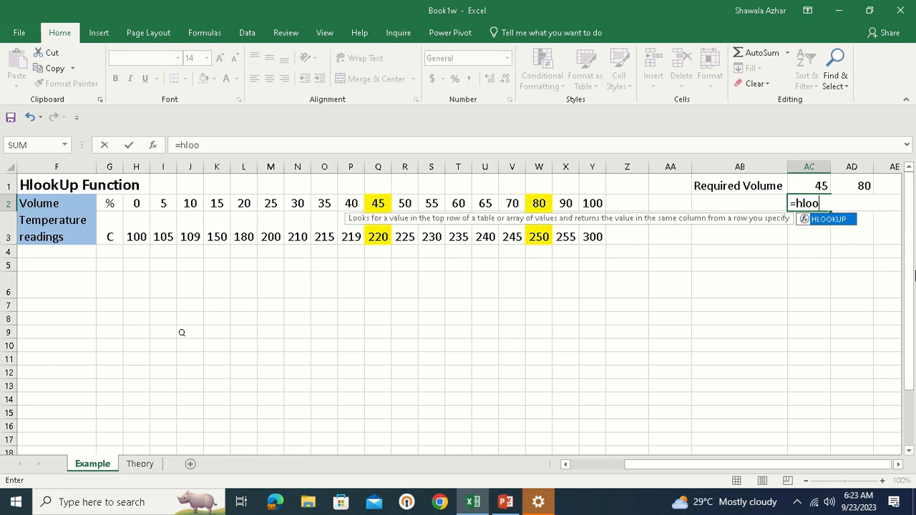
{"action": "type", "text": "kup("}
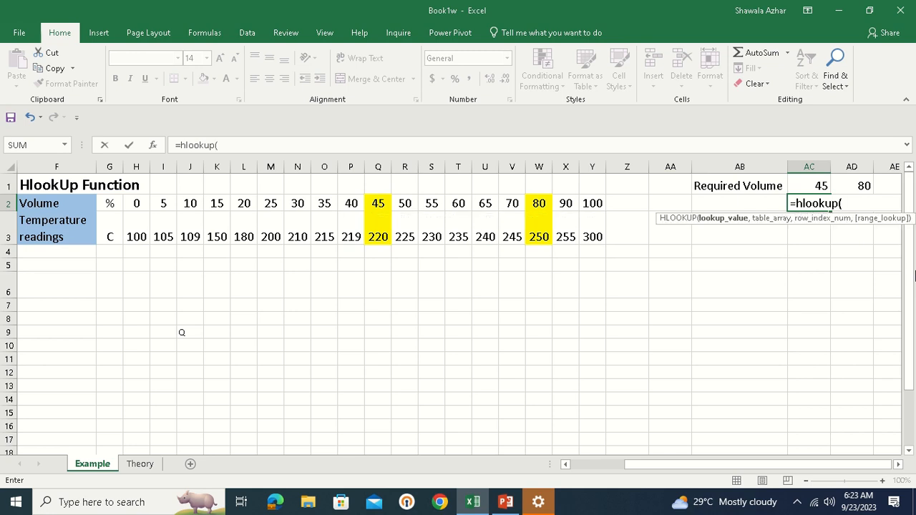
{"action": "left_click", "coordinate": [815, 185]}
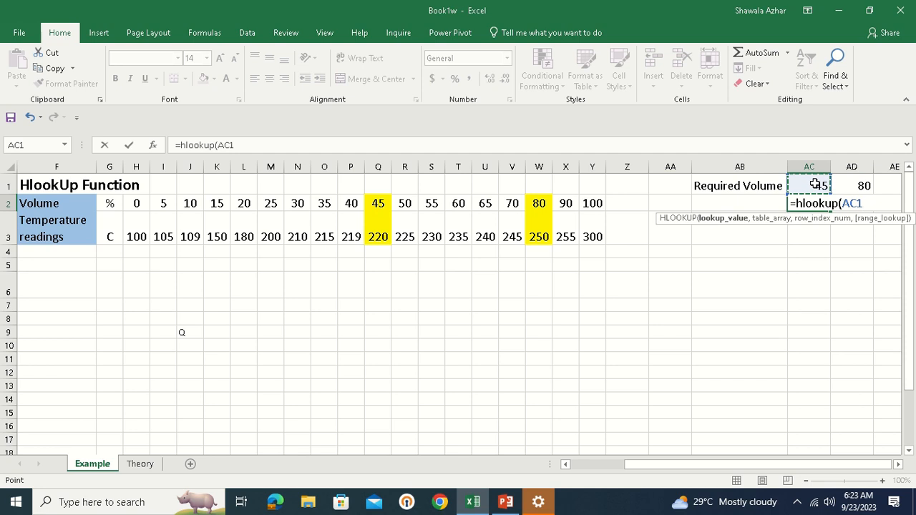
{"action": "type", "text": ","}
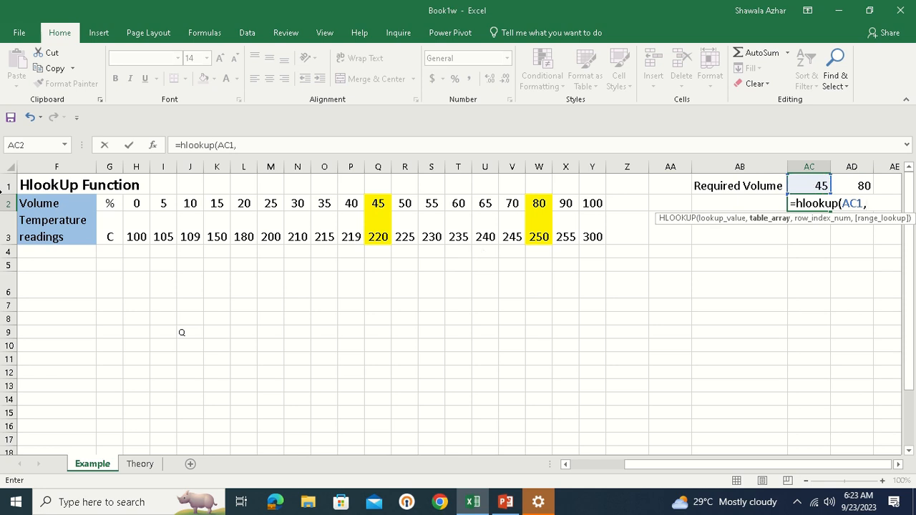
Finish the AC2 formula with table F2:Y3, row 2 and FALSE for exact match
{"action": "left_click", "coordinate": [57, 207]}
{"action": "left_click_drag", "start_coordinate": [59, 213], "coordinate": [591, 215]}
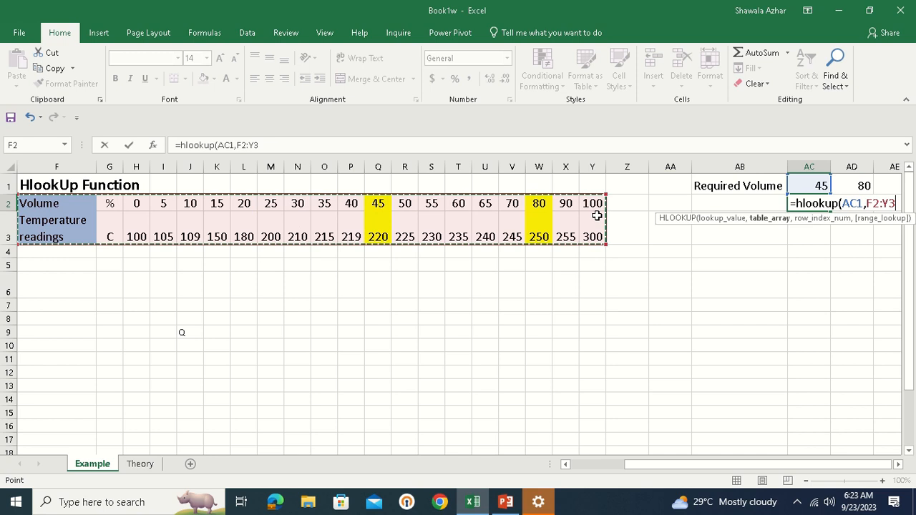
{"action": "type", "text": ","}
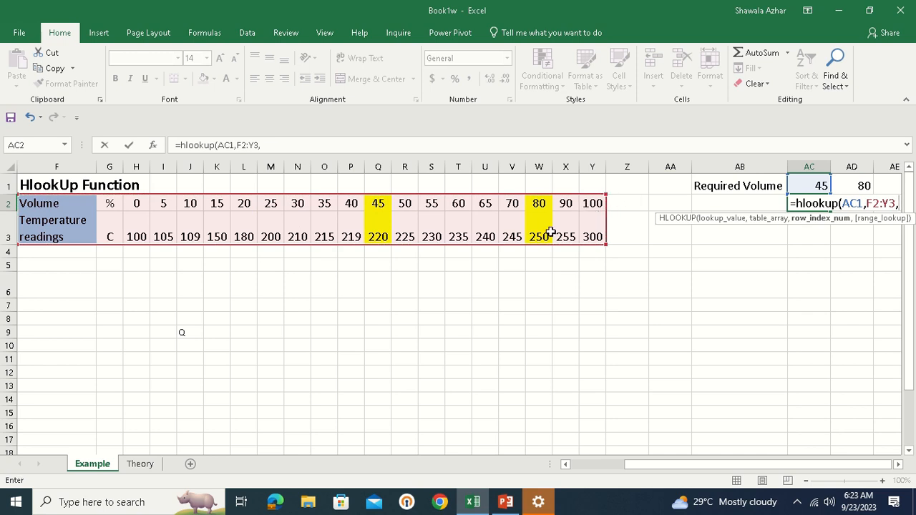
{"action": "left_click", "coordinate": [601, 232]}
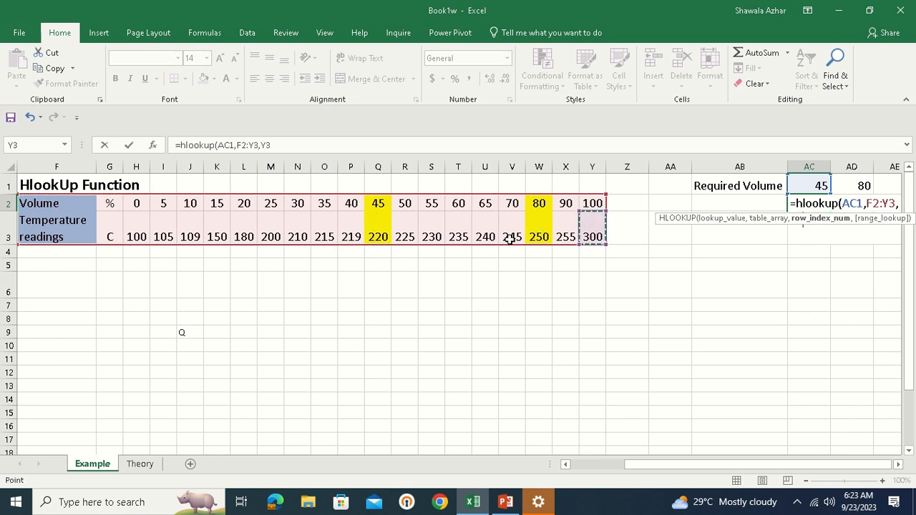
{"action": "left_click", "coordinate": [900, 204]}
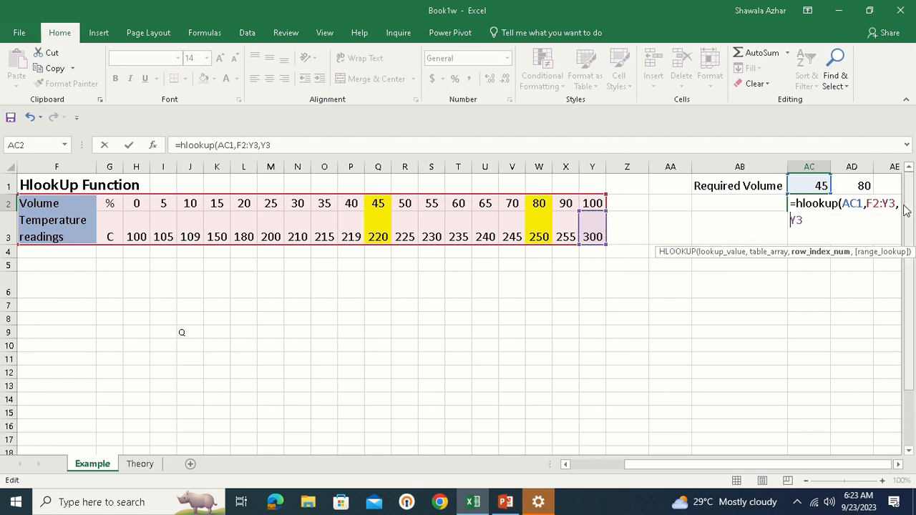
{"action": "key", "text": "BackSpace"}
{"action": "key", "text": "BackSpace"}
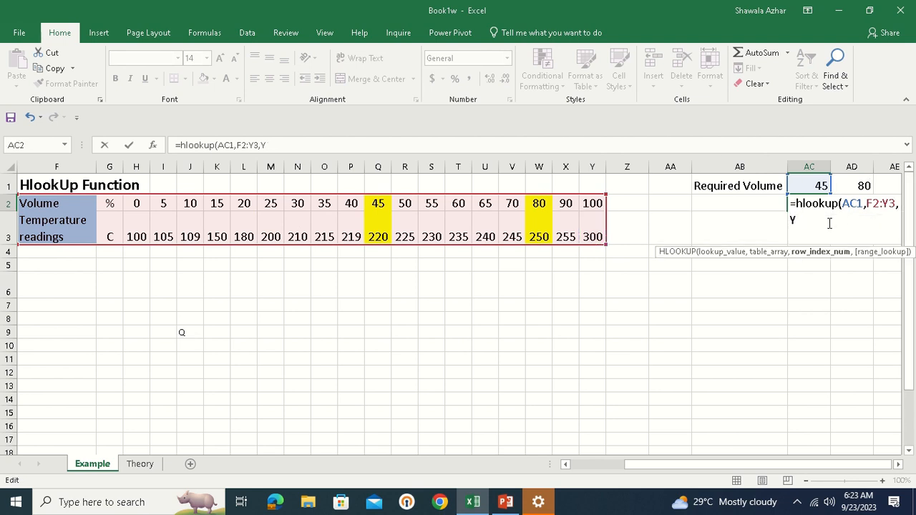
{"action": "type", "text": "2,"}
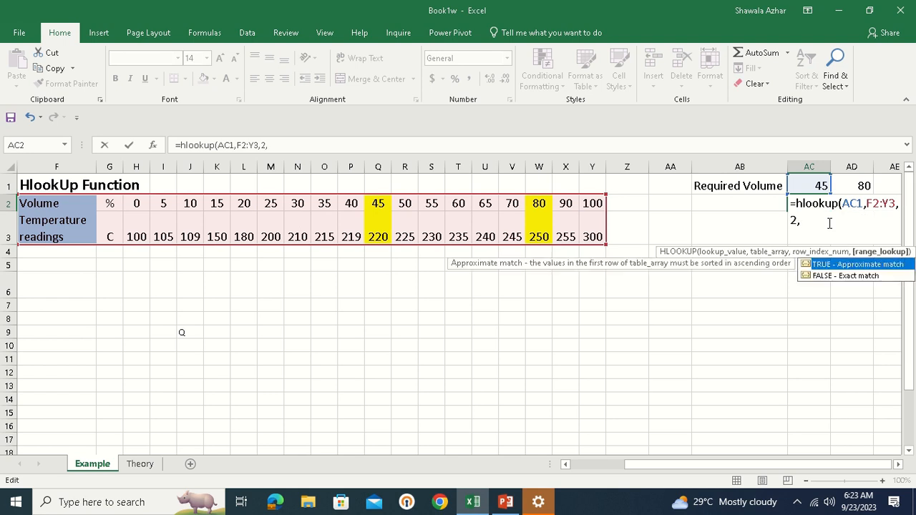
{"action": "type", "text": "false)"}
{"action": "key", "text": "Return"}
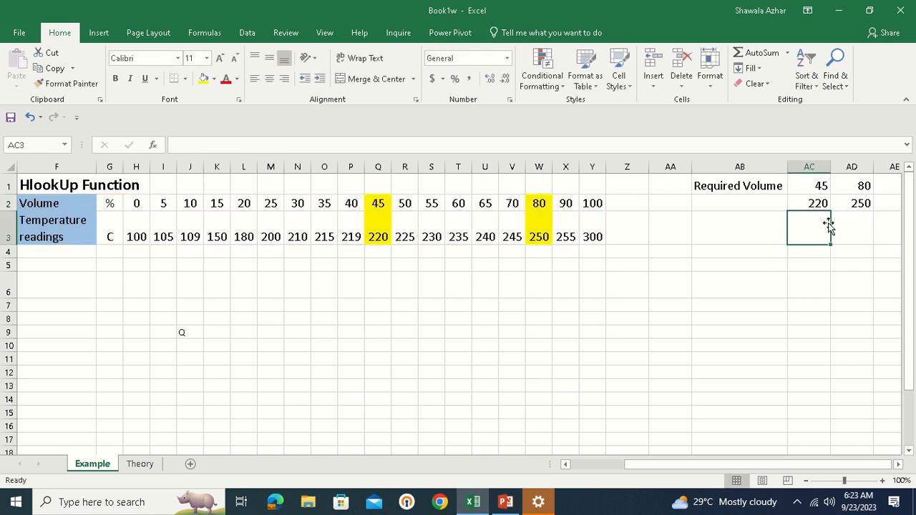
Confirm AC2's 220 matches the Q3 temperature reading under volume 45
{"action": "left_click", "coordinate": [818, 204]}
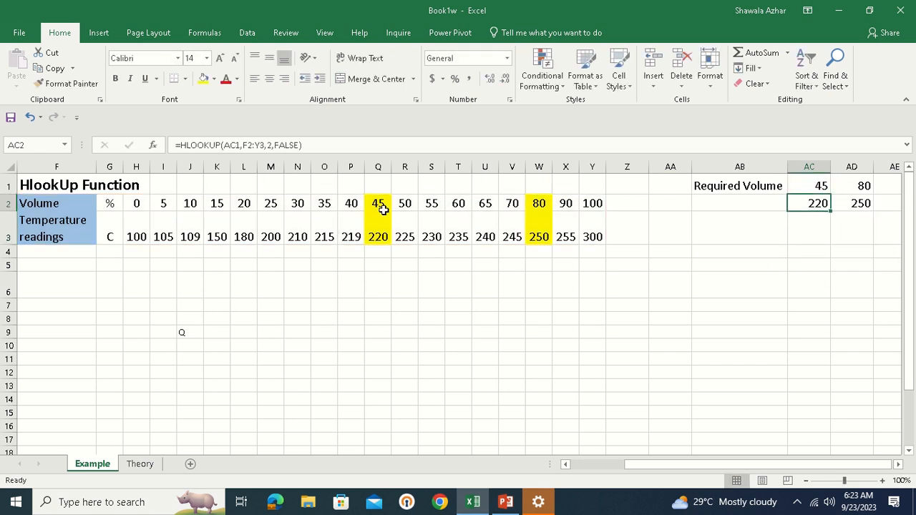
{"action": "left_click", "coordinate": [379, 235]}
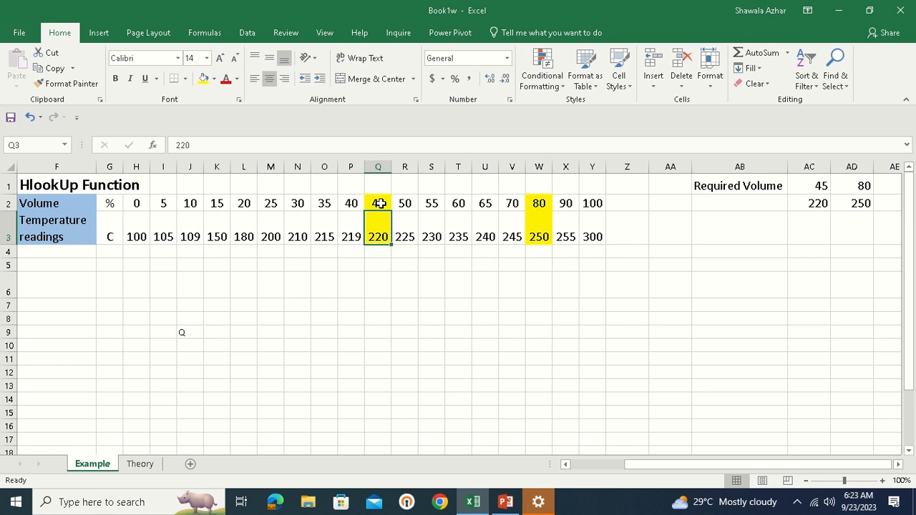
{"action": "left_click_drag", "start_coordinate": [379, 203], "coordinate": [380, 230]}
{"action": "left_click", "coordinate": [379, 233]}
Begin a new formula in AD2 for required volume 80, replacing its W2-based lookup
{"action": "left_click", "coordinate": [866, 183]}
{"action": "left_click", "coordinate": [855, 200]}
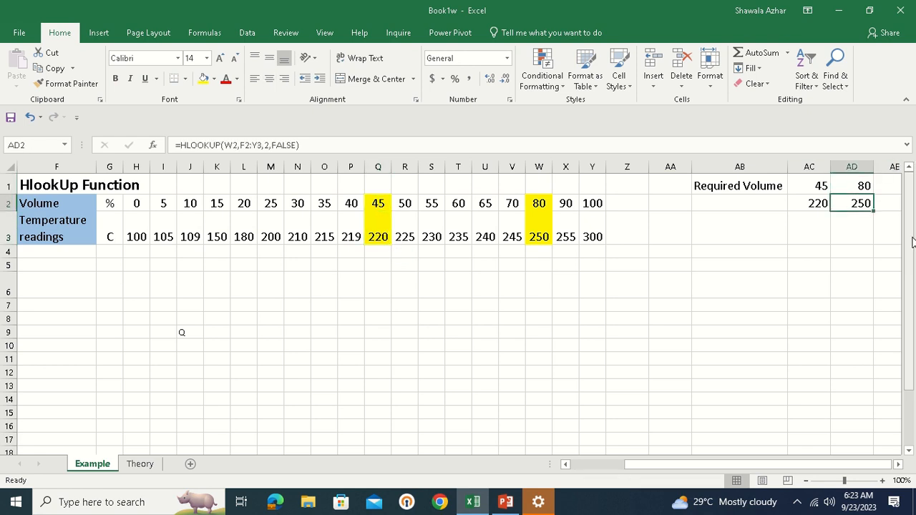
{"action": "type", "text": "="}
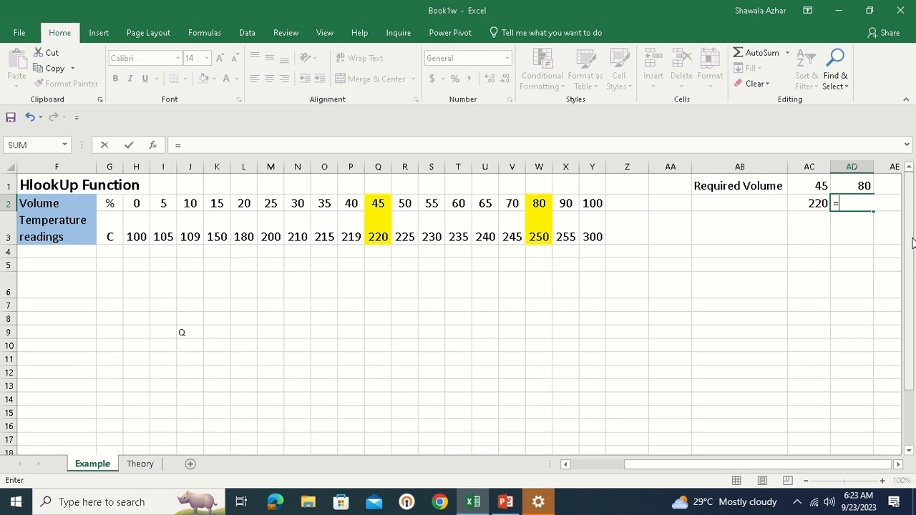
Enter =HLOOKUP(AD1,F2:Y3,2,FALSE) in AD2 so it returns 250 for volume 80
{"action": "type", "text": "h"}
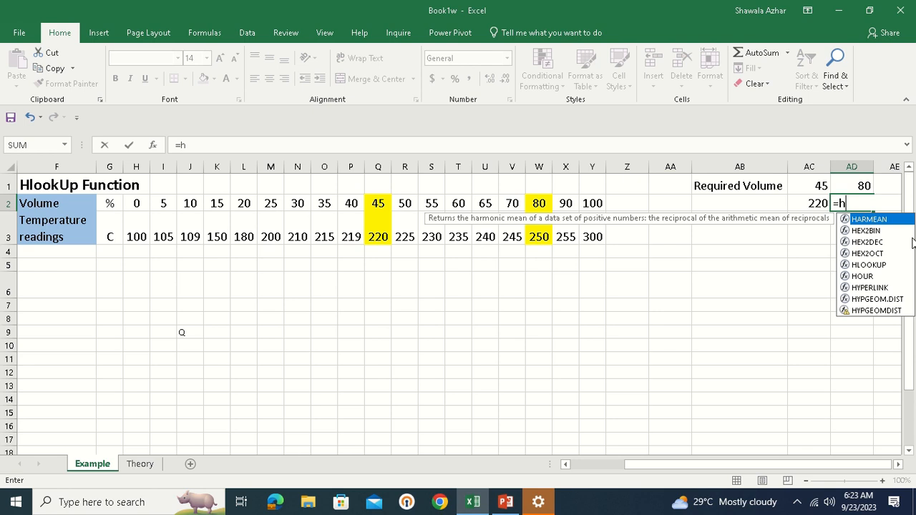
{"action": "type", "text": "loo"}
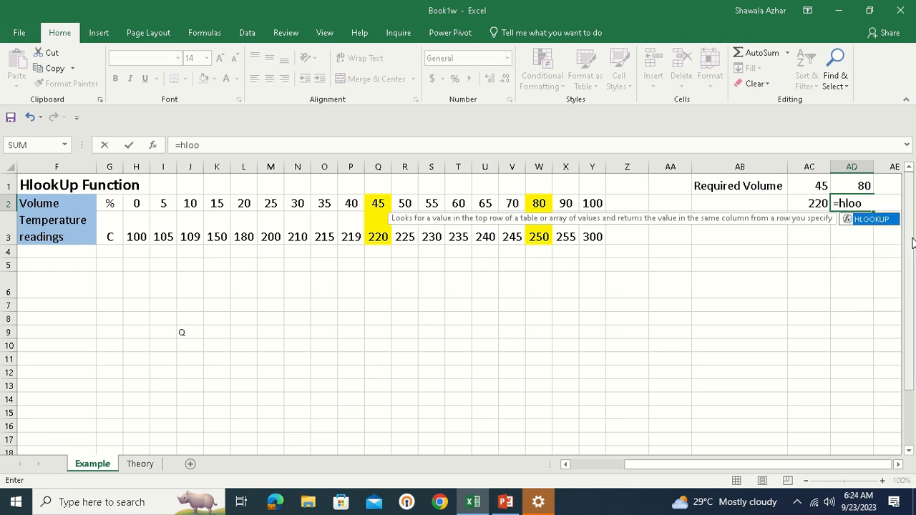
{"action": "type", "text": "kup("}
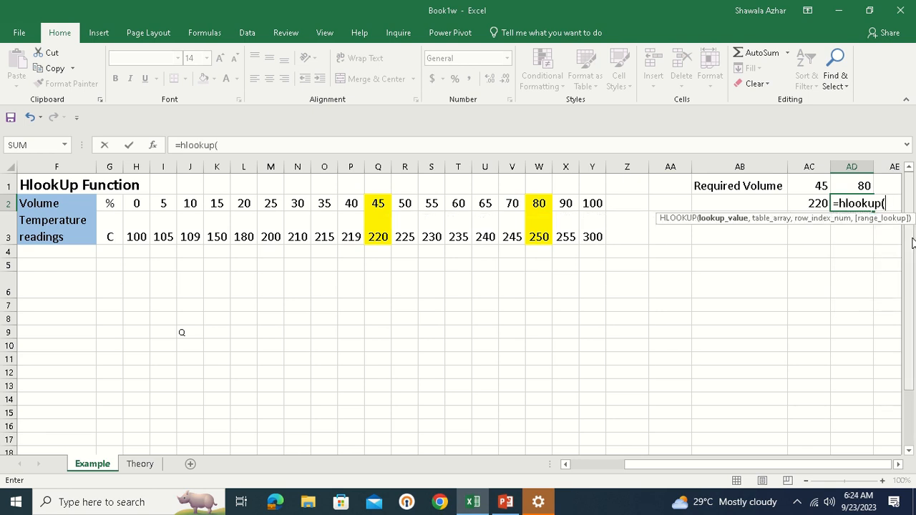
{"action": "left_click", "coordinate": [852, 185]}
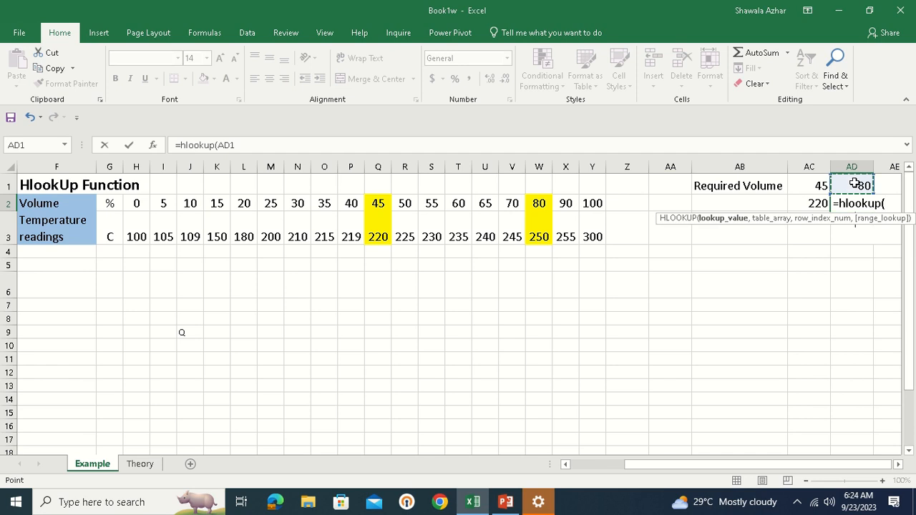
{"action": "type", "text": ","}
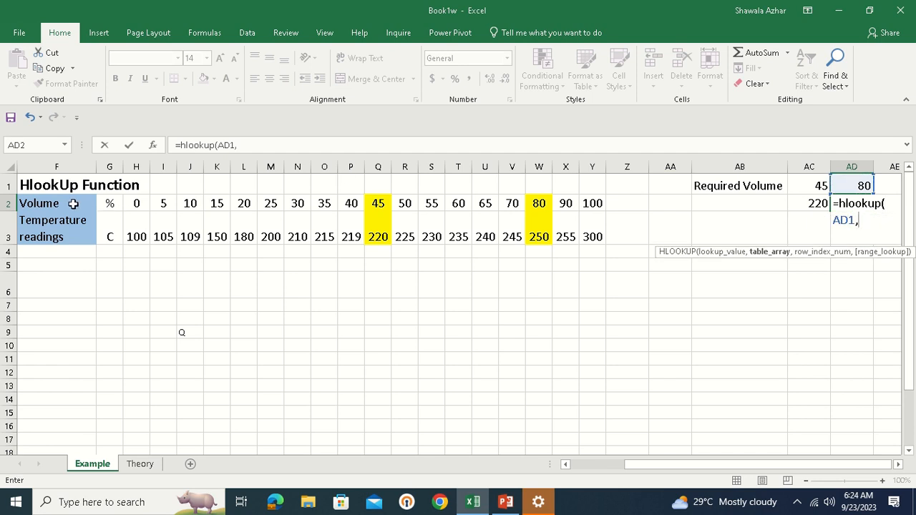
{"action": "left_click_drag", "start_coordinate": [75, 205], "coordinate": [598, 218]}
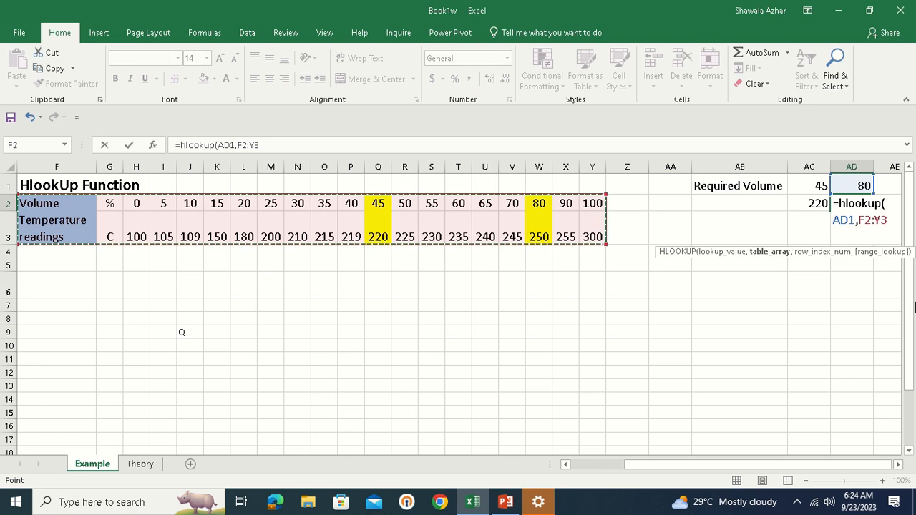
{"action": "type", "text": ",2"}
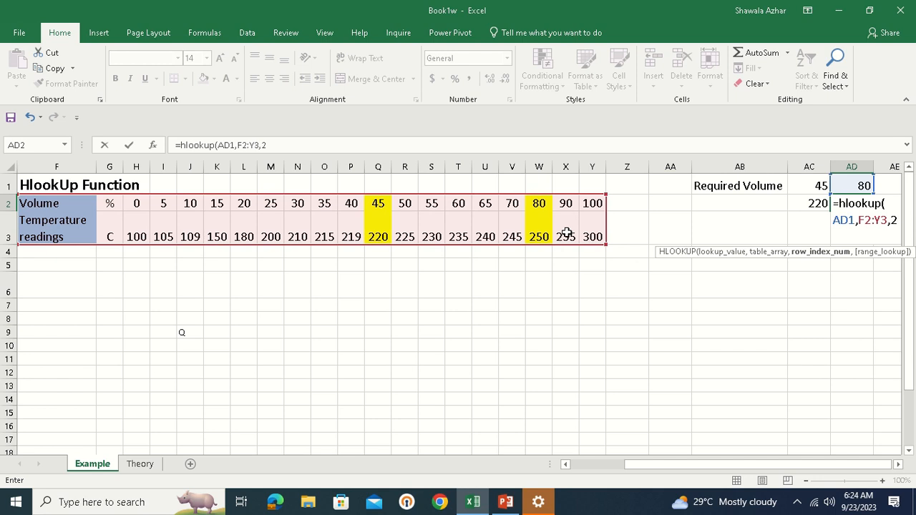
{"action": "type", "text": ",fa"}
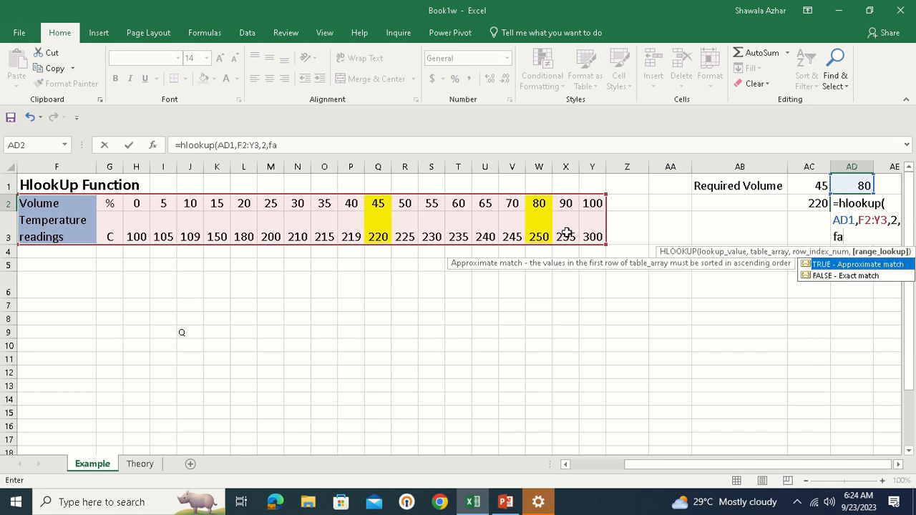
{"action": "type", "text": "lse)"}
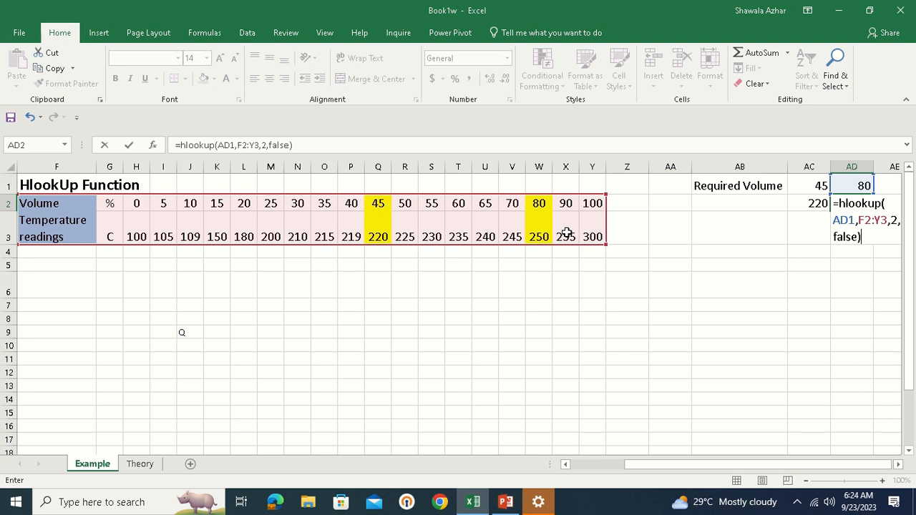
{"action": "key", "text": "Return"}
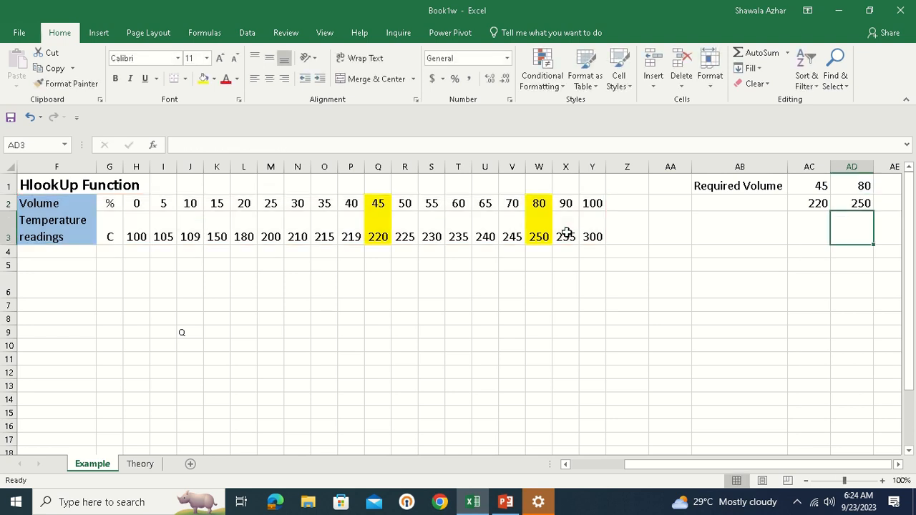
{"action": "left_click", "coordinate": [850, 202]}
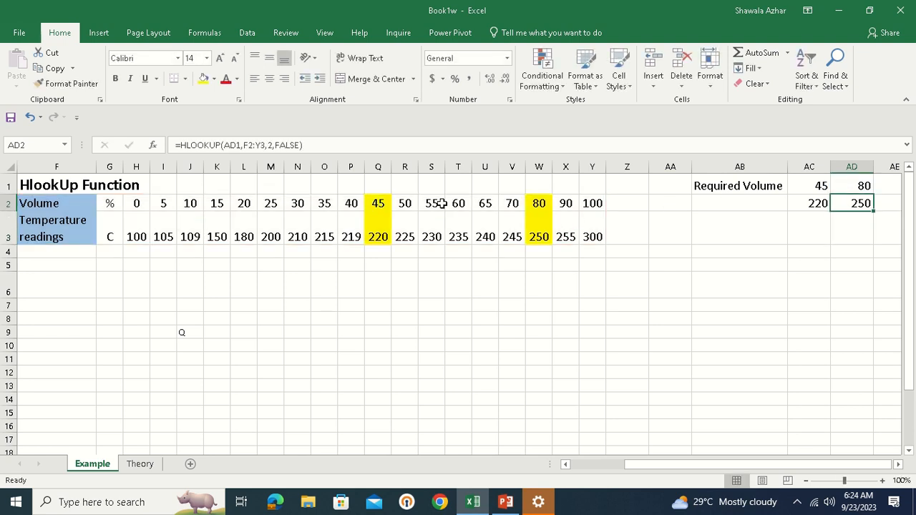
{"action": "left_click", "coordinate": [380, 203]}
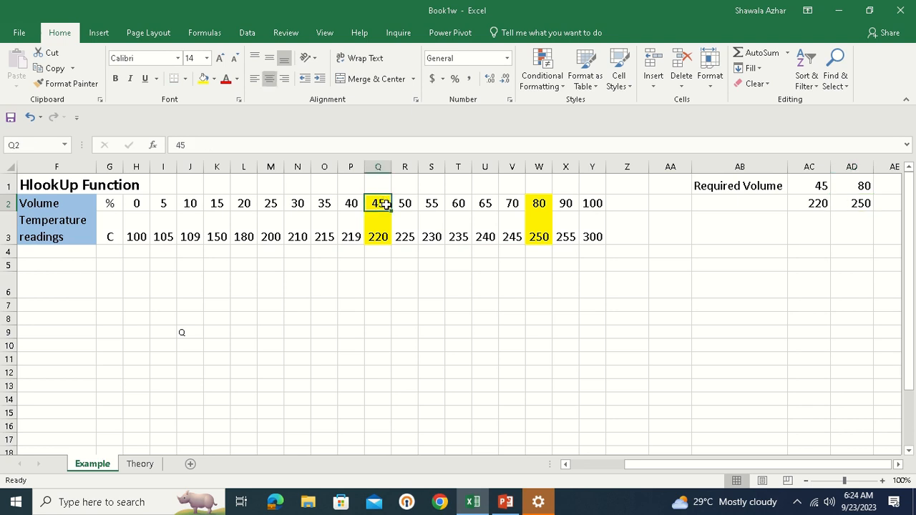
{"action": "left_click", "coordinate": [378, 236]}
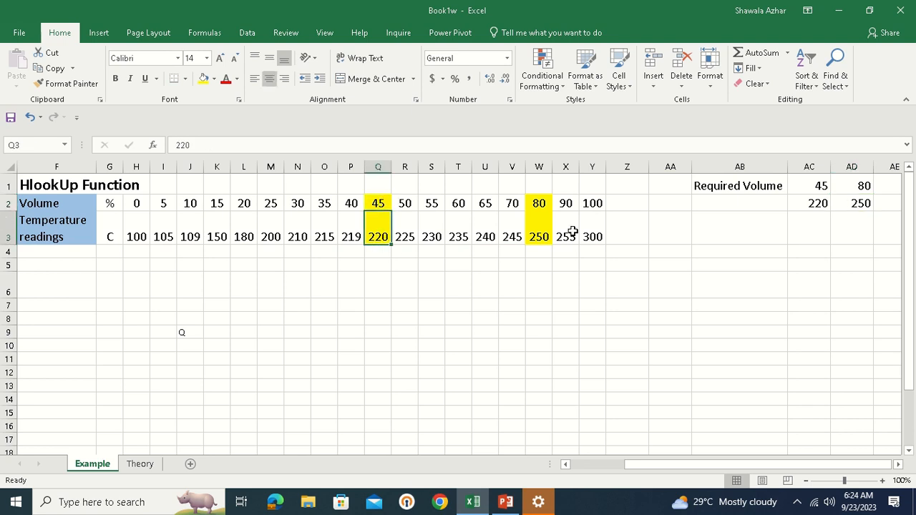
{"action": "left_click", "coordinate": [540, 204]}
{"action": "left_click", "coordinate": [543, 232]}
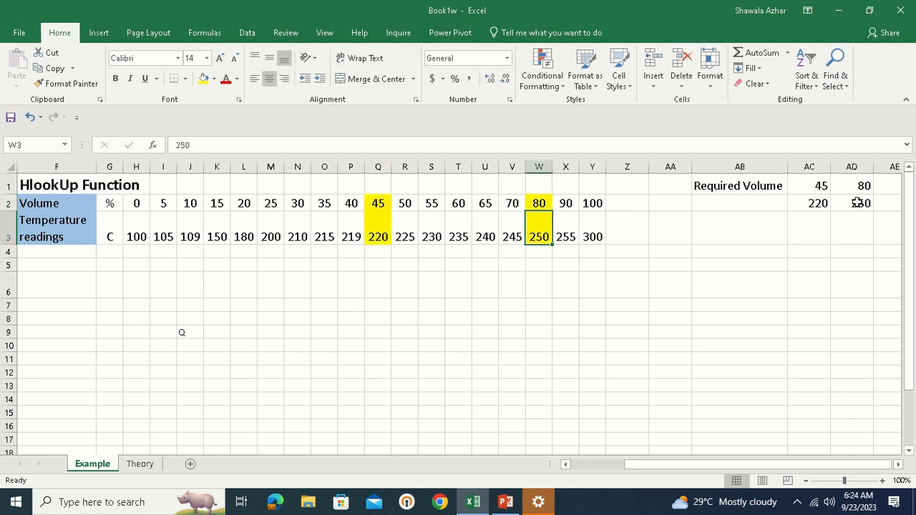
{"action": "left_click_drag", "start_coordinate": [854, 204], "coordinate": [816, 203]}
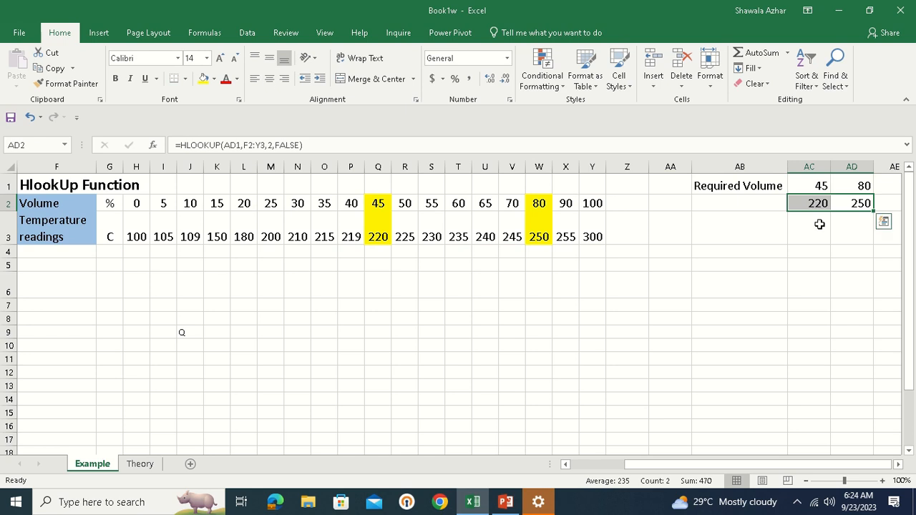
{"action": "left_click", "coordinate": [819, 227]}
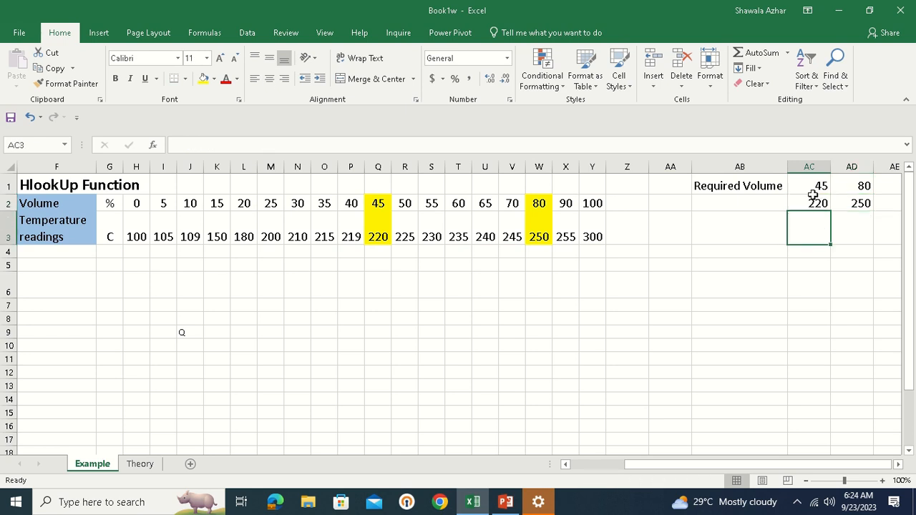
{"action": "left_click_drag", "start_coordinate": [804, 184], "coordinate": [863, 199]}
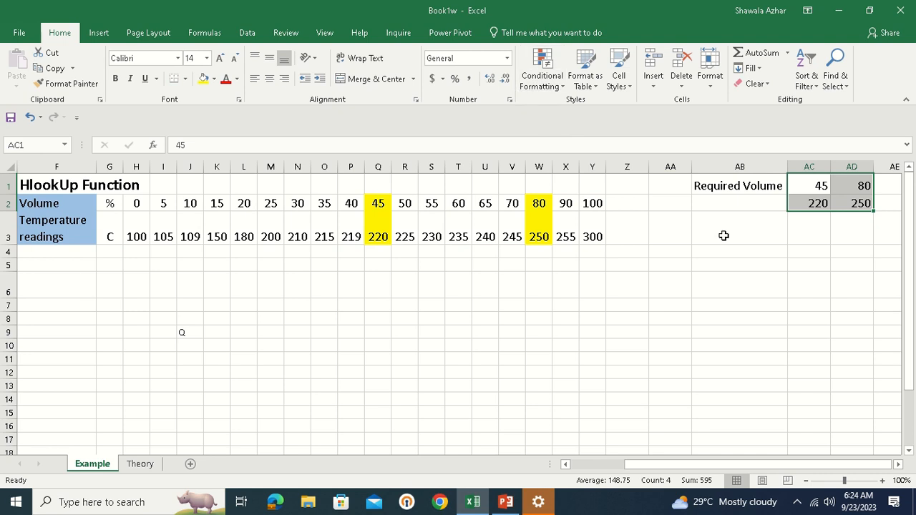